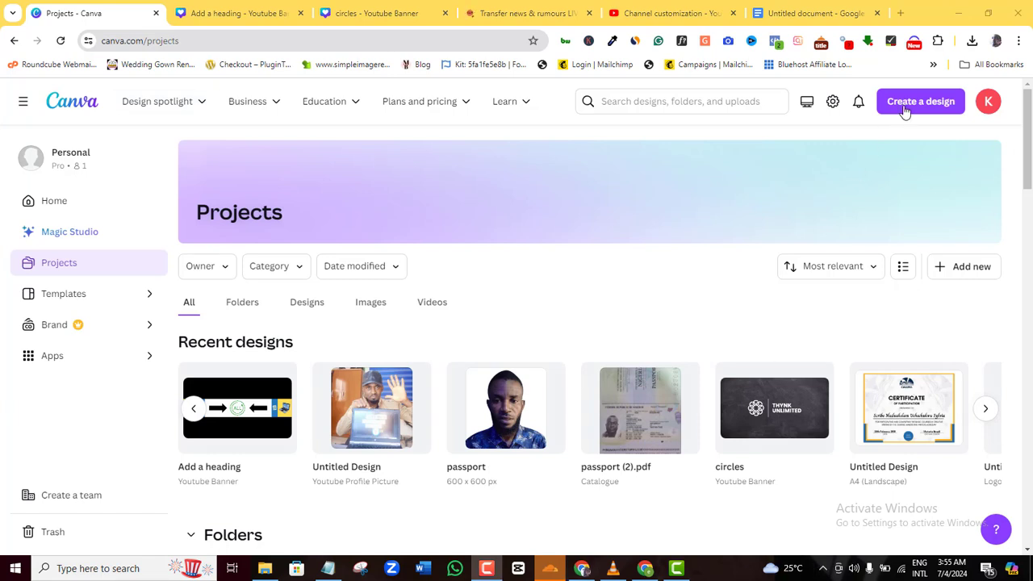
# - Search the design types for "youtube banner" and create a blank YouTube Banner design
pyautogui.click(921, 103)
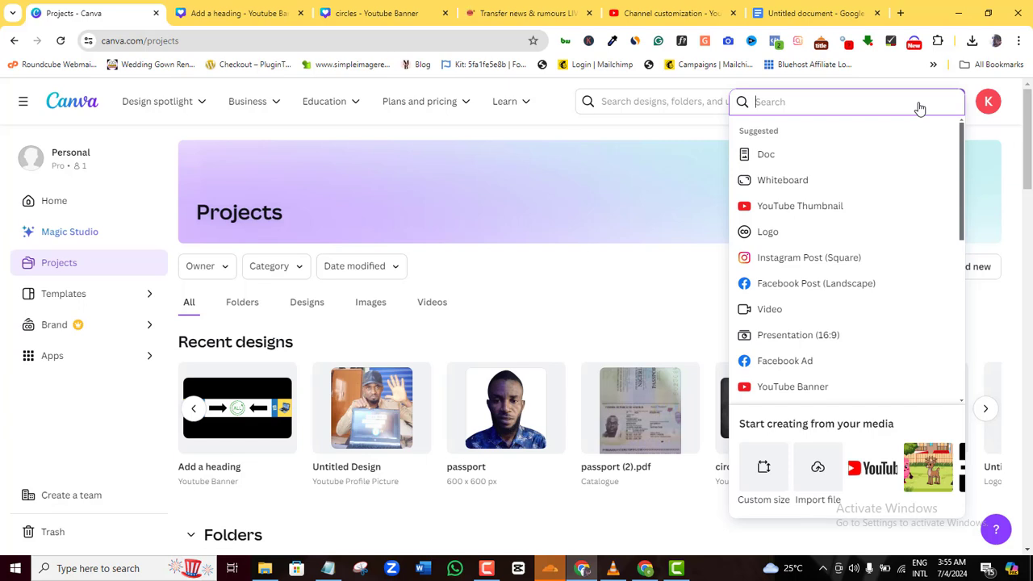
pyautogui.write('youtube')
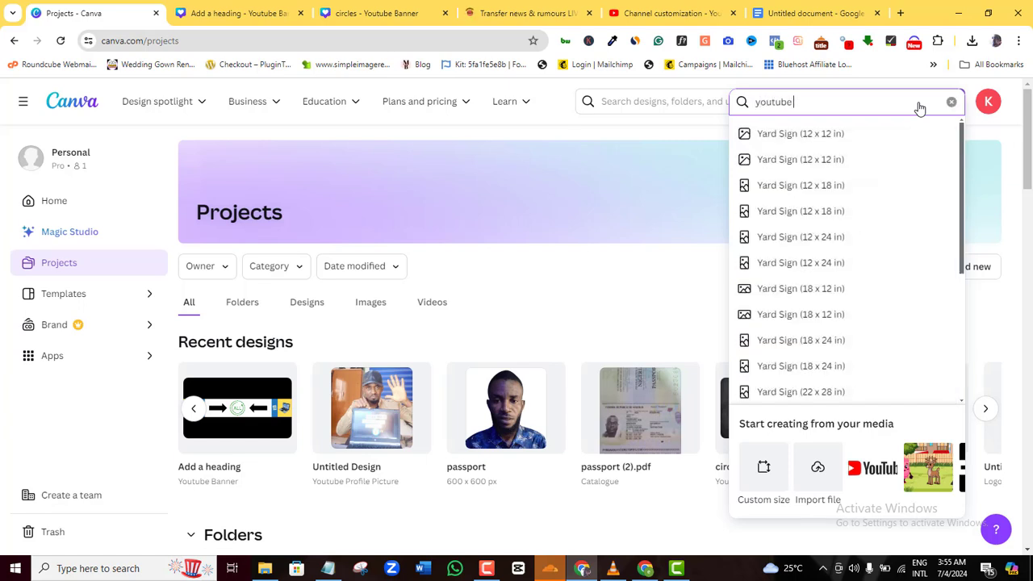
pyautogui.write(' banner')
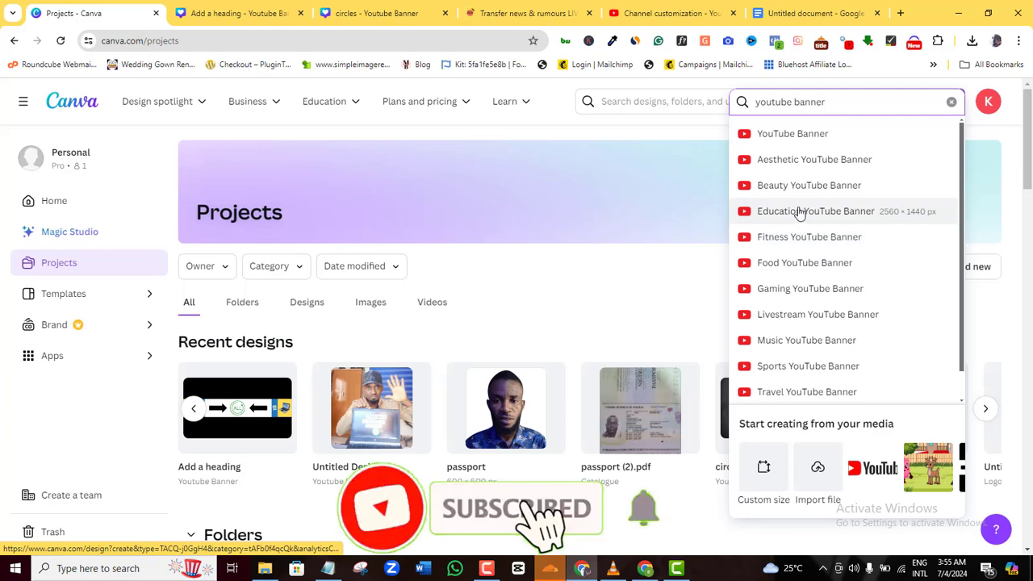
pyautogui.click(786, 143)
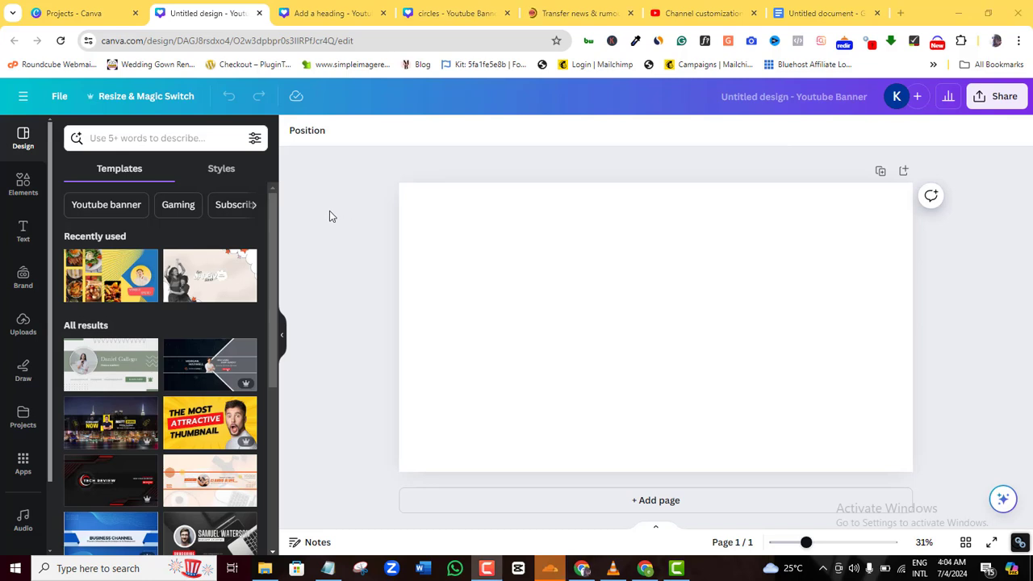
# - Show the rulers and guides around the blank banner page
pyautogui.click(58, 98)
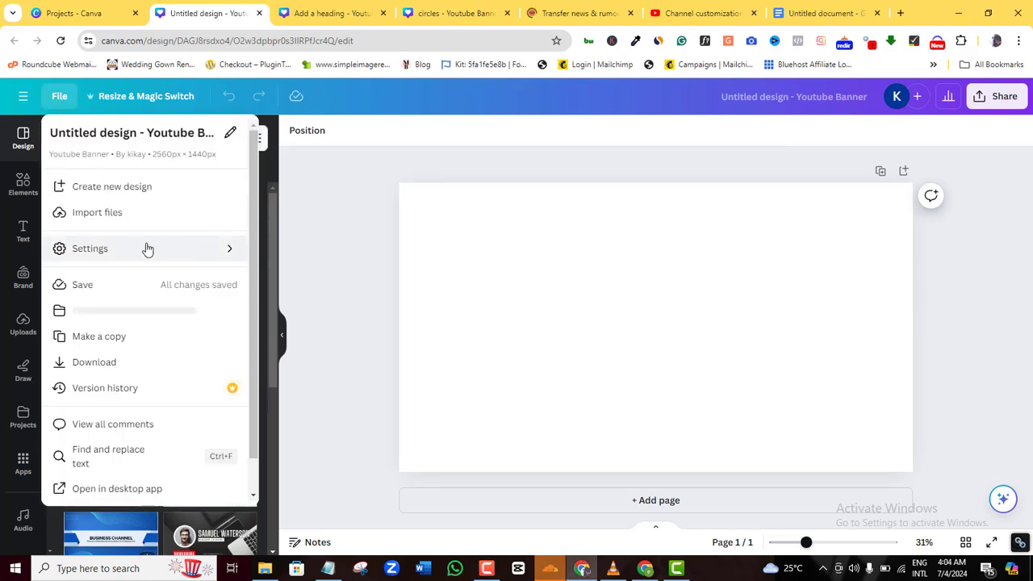
pyautogui.moveTo(191, 256)
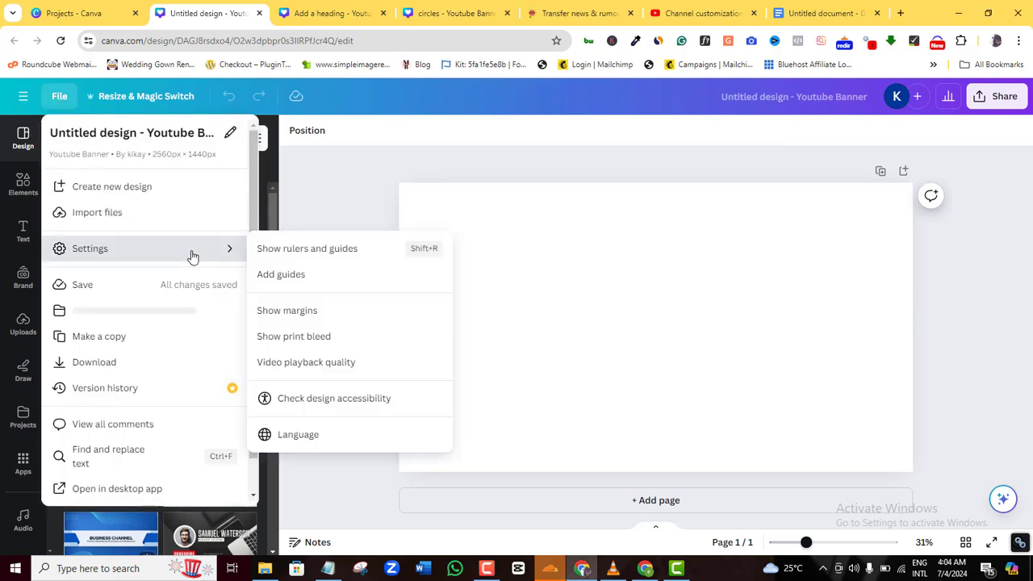
pyautogui.click(328, 257)
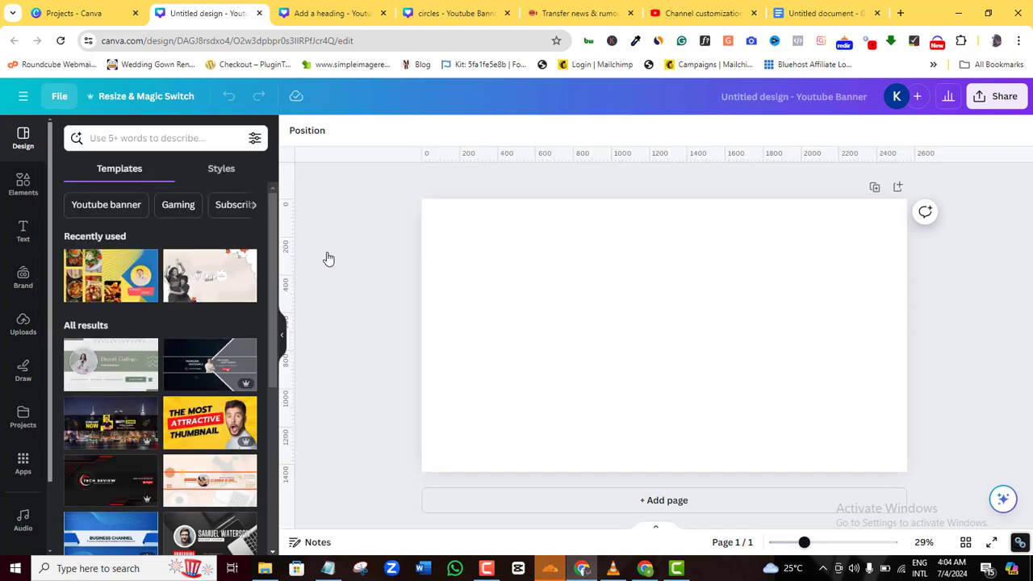
pyautogui.moveTo(452, 157)
pyautogui.mouseDown()
pyautogui.moveTo(475, 281)
pyautogui.moveTo(466, 157)
pyautogui.mouseUp()
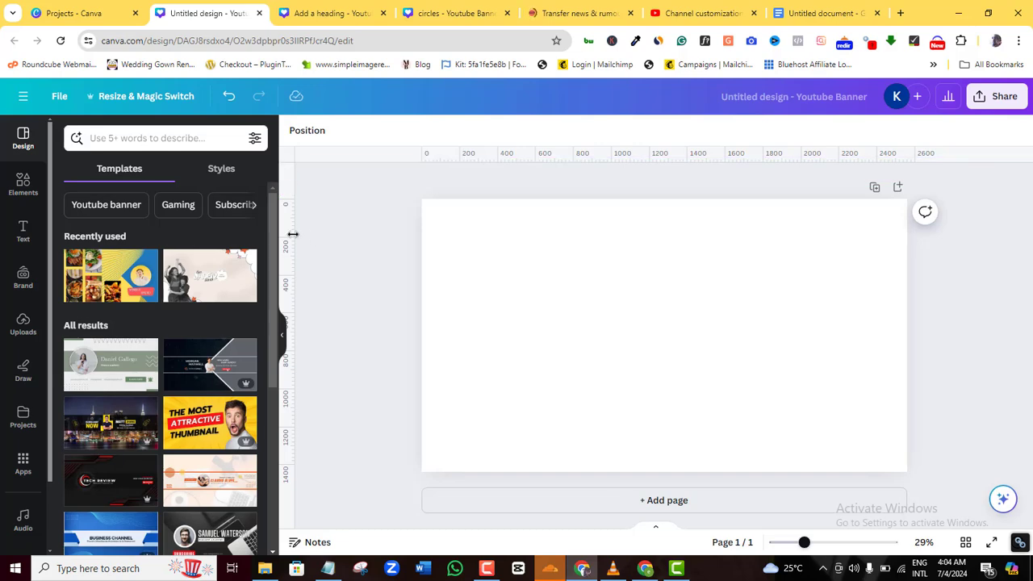
pyautogui.moveTo(293, 234); pyautogui.dragTo(506, 237)
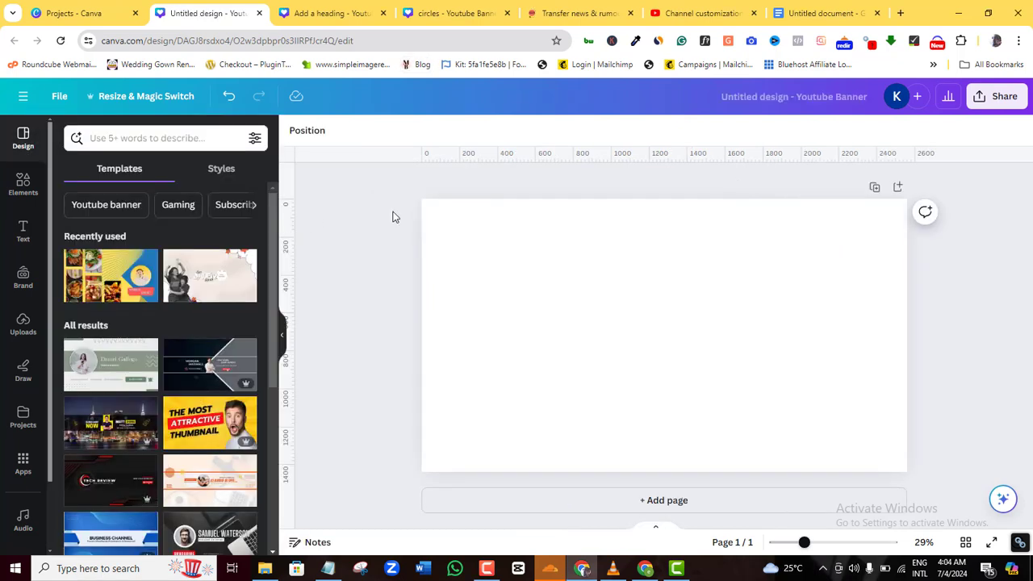
pyautogui.moveTo(293, 234)
pyautogui.mouseDown()
pyautogui.moveTo(506, 237)
pyautogui.moveTo(281, 240)
pyautogui.mouseUp()
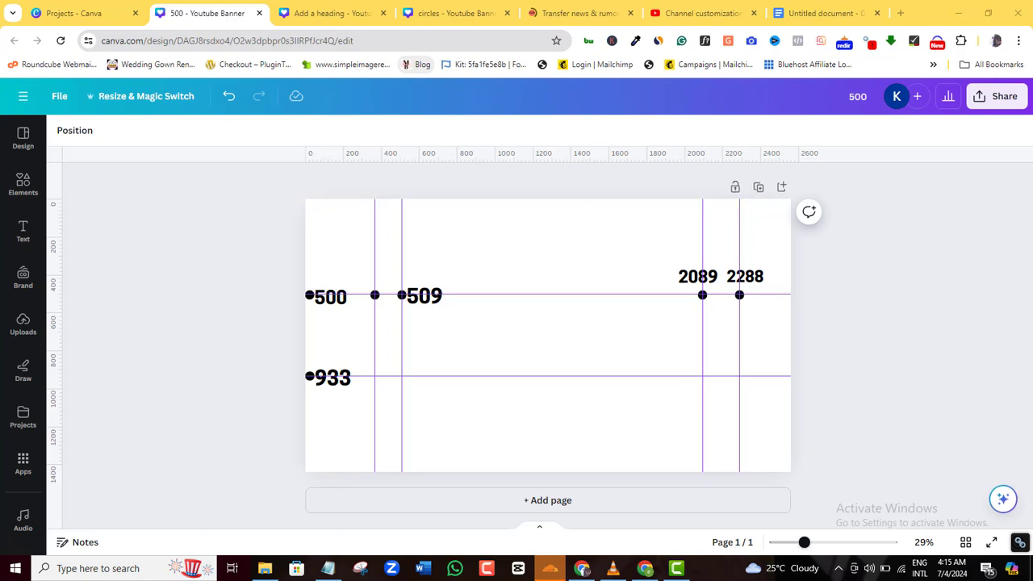
# - On page 3 of the "Add a heading" design, place horizontal guides at about 500 and 933 px
pyautogui.click(333, 295)
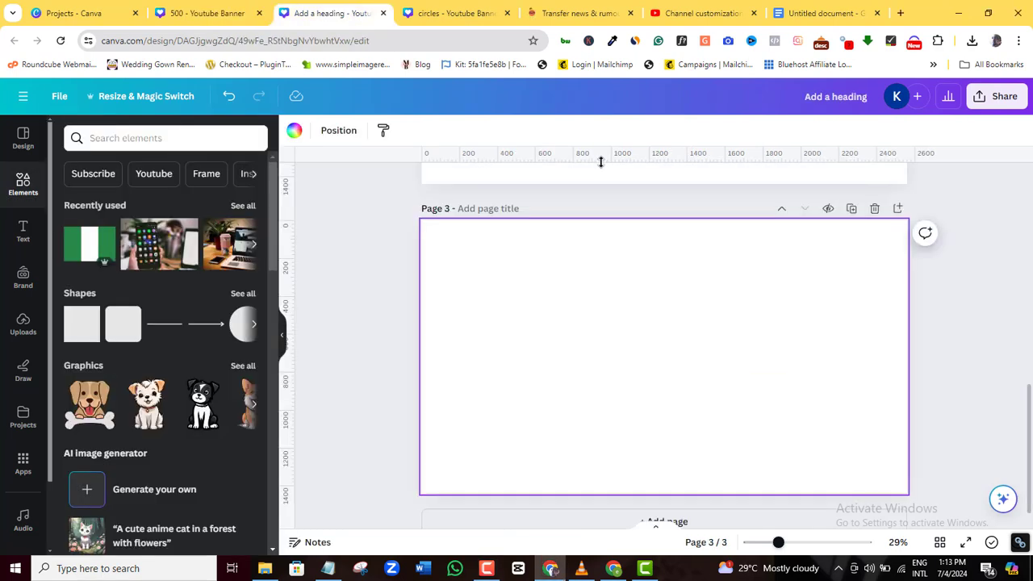
pyautogui.moveTo(600, 161); pyautogui.dragTo(593, 321)
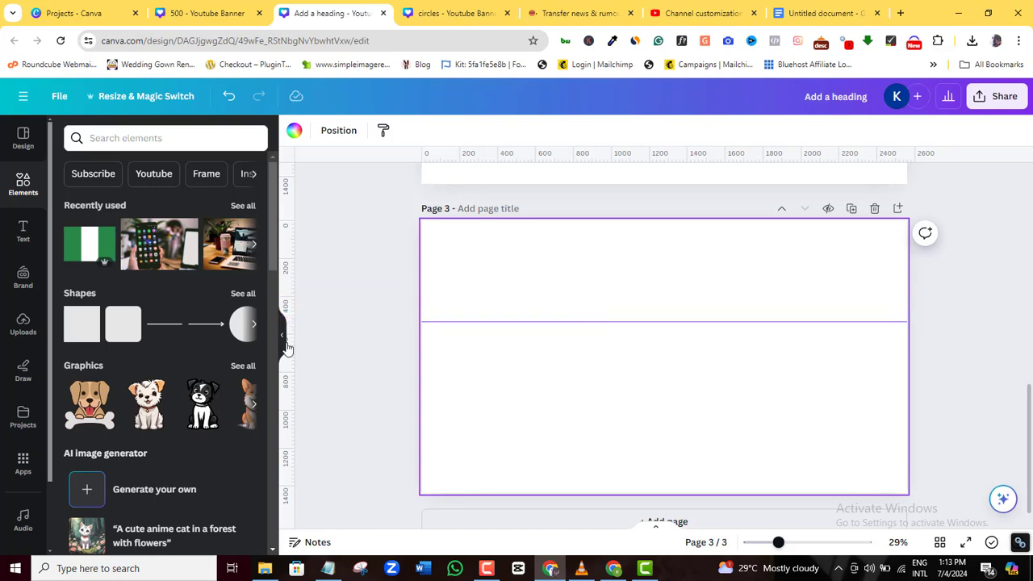
pyautogui.click(284, 347)
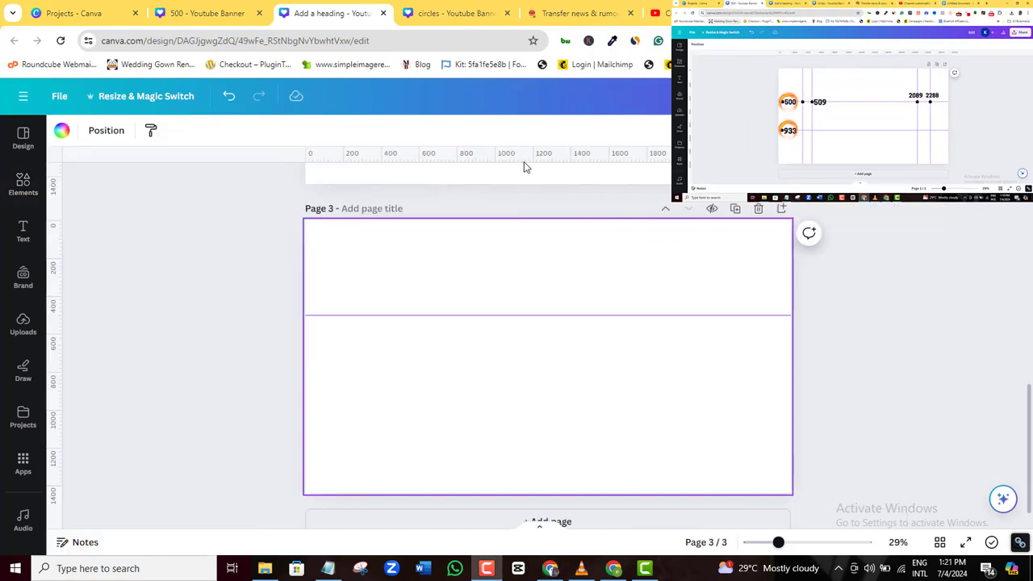
pyautogui.moveTo(524, 164); pyautogui.dragTo(496, 397)
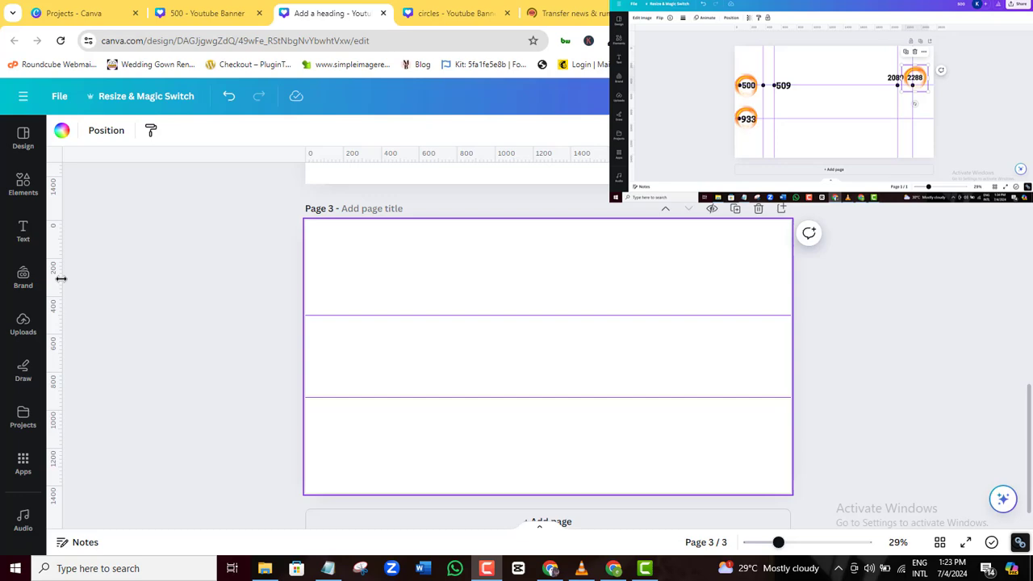
# - Place vertical guides on page 3 at about 2225, 2089, 509 and 370 px
pyautogui.moveTo(60, 279); pyautogui.dragTo(727, 335)
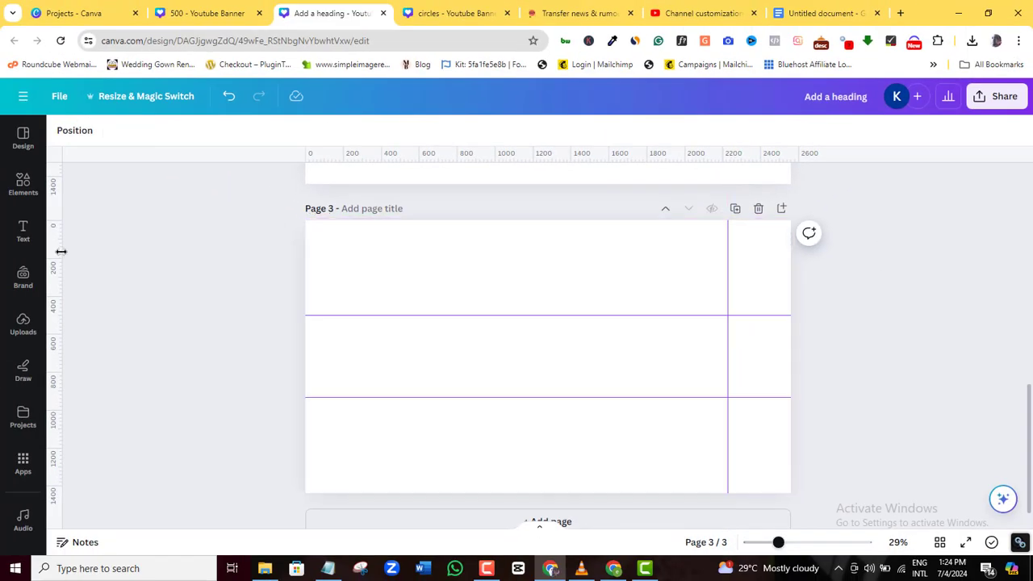
pyautogui.moveTo(60, 252); pyautogui.dragTo(702, 280)
pyautogui.moveTo(53, 319); pyautogui.dragTo(402, 318)
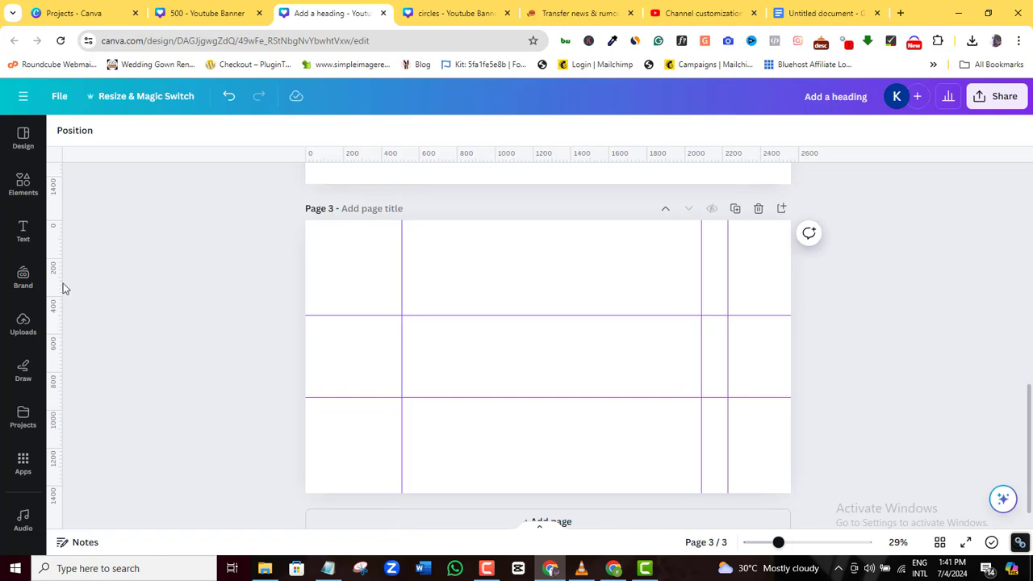
pyautogui.moveTo(60, 289); pyautogui.dragTo(376, 318)
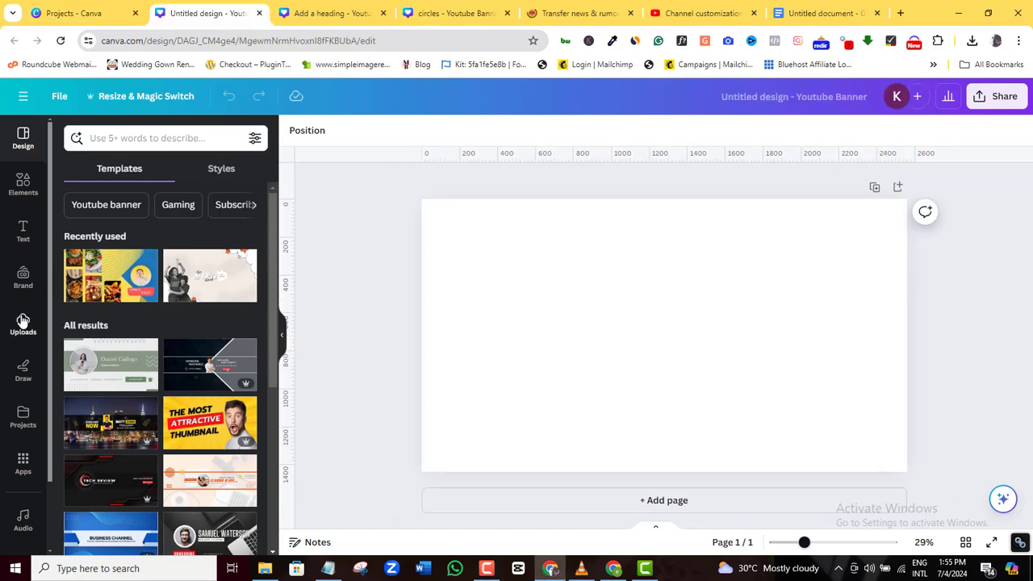
# - Upload the "circles" PNG from Downloads and set it as the background of the blank banner page
pyautogui.click(23, 321)
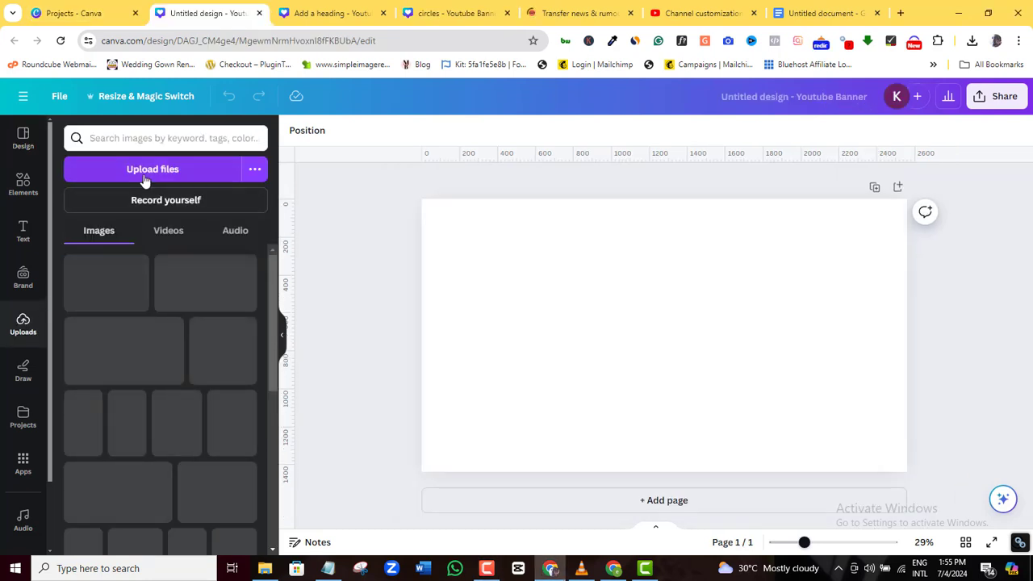
pyautogui.click(144, 174)
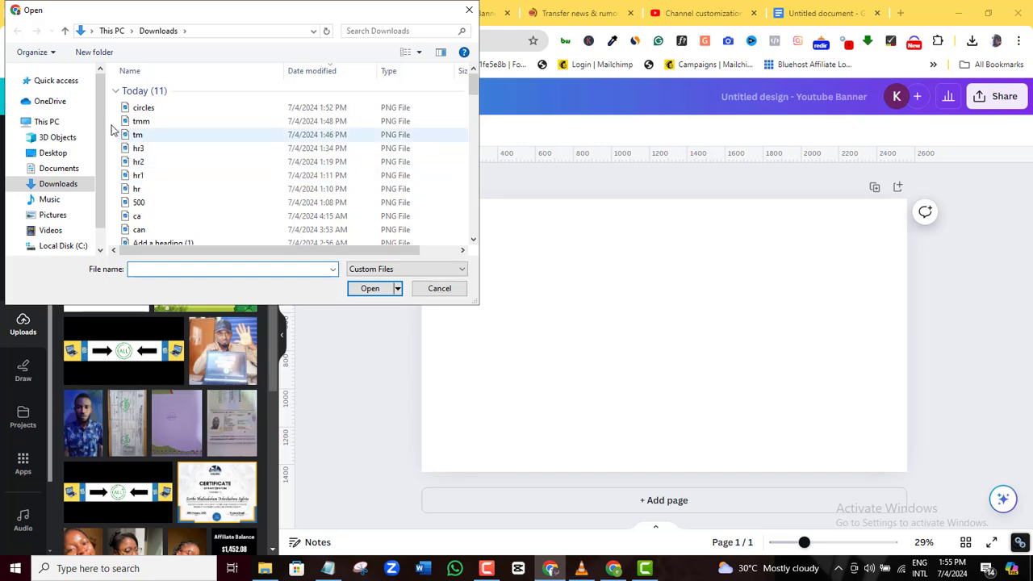
pyautogui.doubleClick(157, 110)
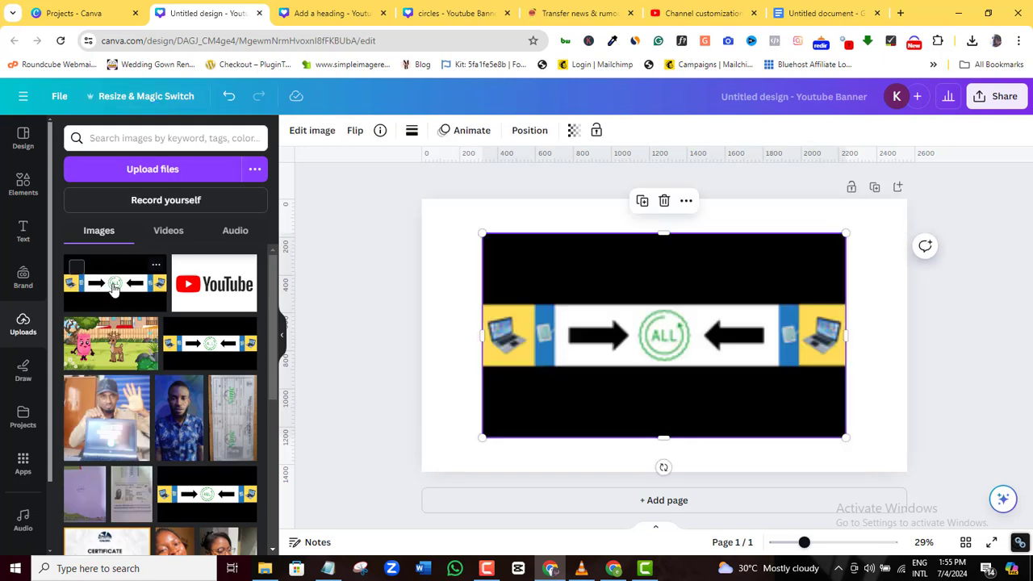
pyautogui.rightClick(617, 335)
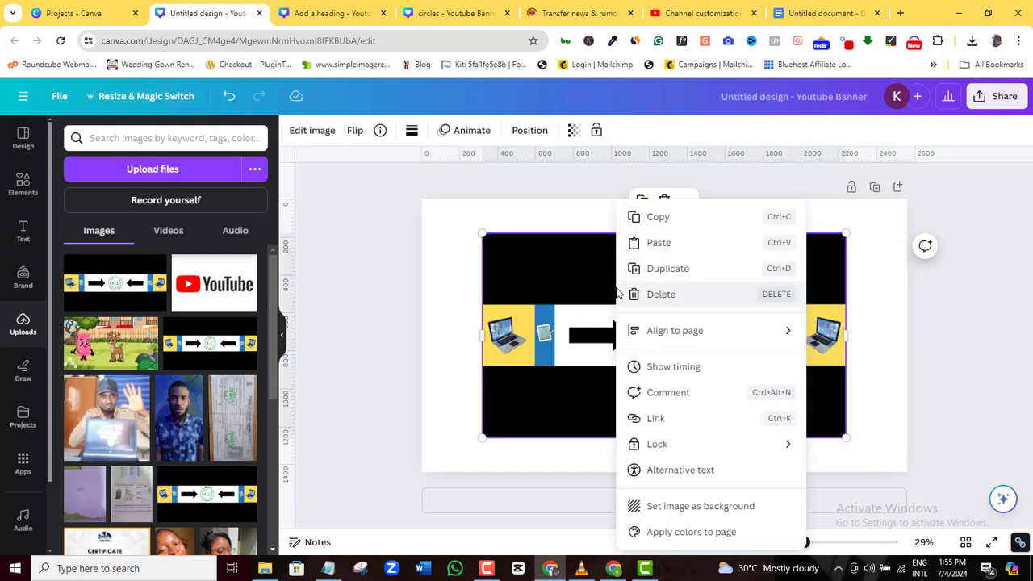
pyautogui.click(707, 507)
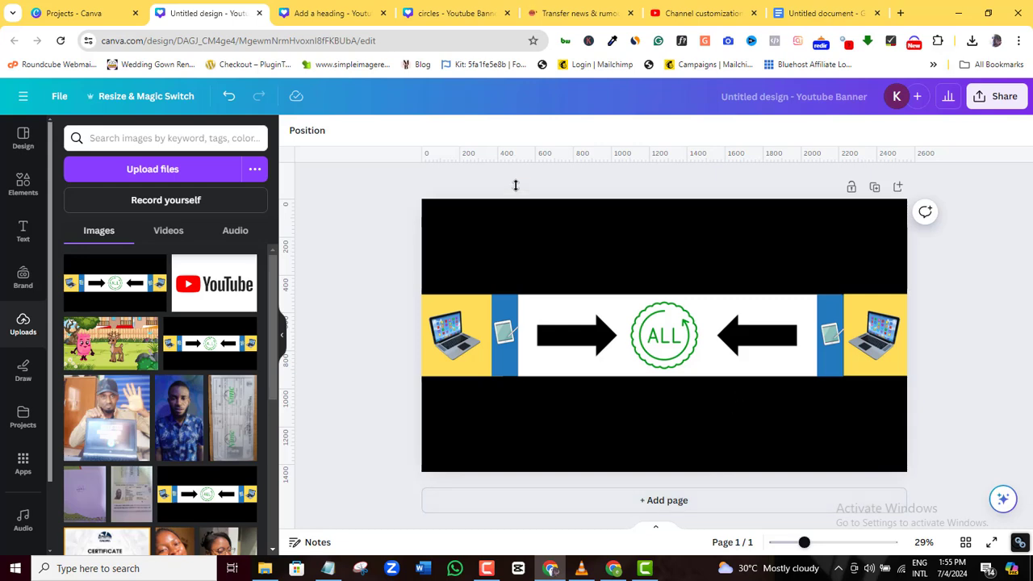
# - Place horizontal guides at about 933 and 500 px along the white band, and vertical guides along the edges of both blue blocks
pyautogui.moveTo(515, 184); pyautogui.dragTo(513, 333)
pyautogui.moveTo(512, 347); pyautogui.dragTo(515, 376)
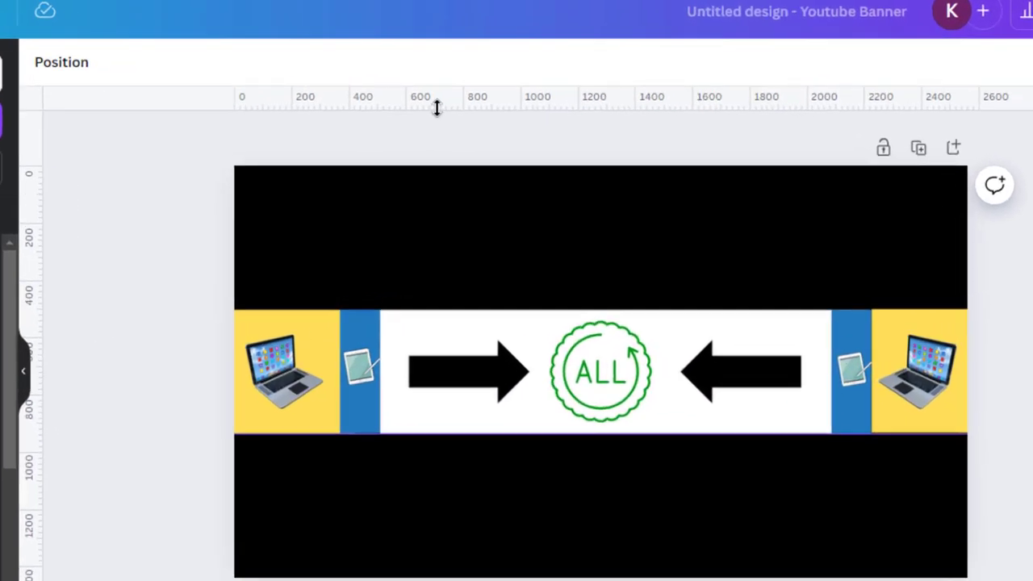
pyautogui.moveTo(556, 156); pyautogui.dragTo(560, 235)
pyautogui.moveTo(443, 220); pyautogui.dragTo(443, 307)
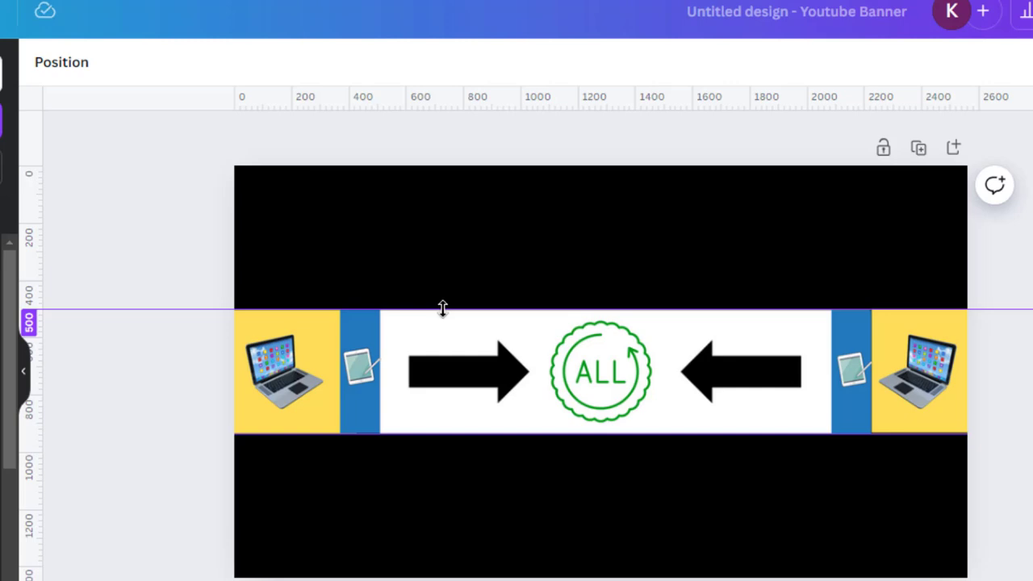
pyautogui.moveTo(41, 201); pyautogui.dragTo(871, 273)
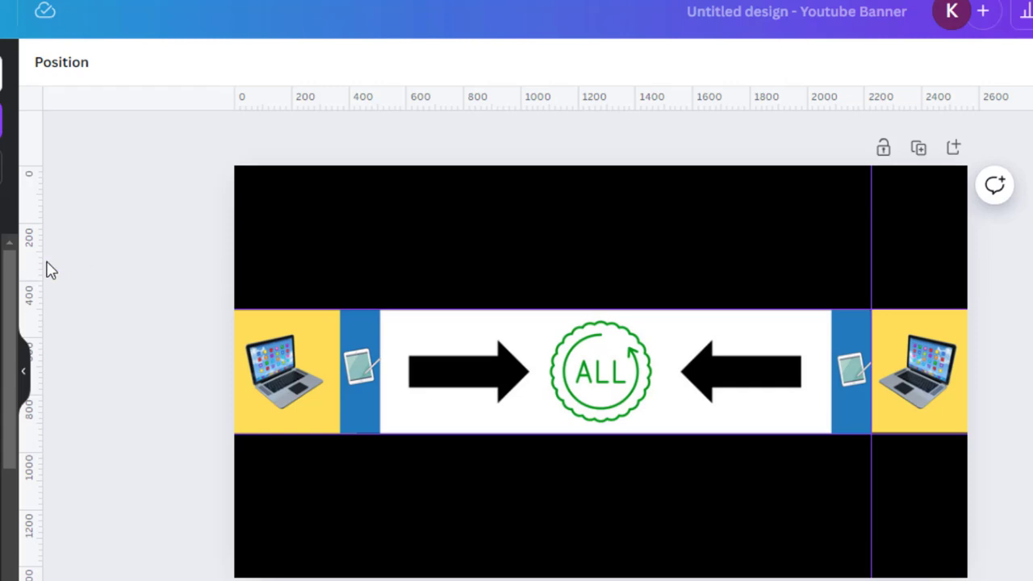
pyautogui.moveTo(41, 269); pyautogui.dragTo(398, 280)
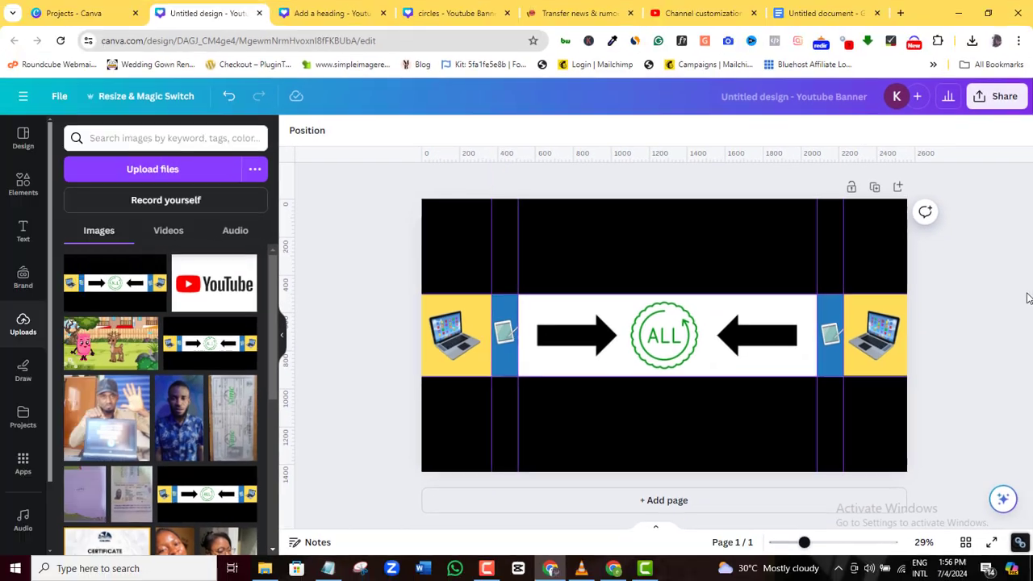
# - Delete the background image from the banner page, keeping the guides
pyautogui.click(660, 267)
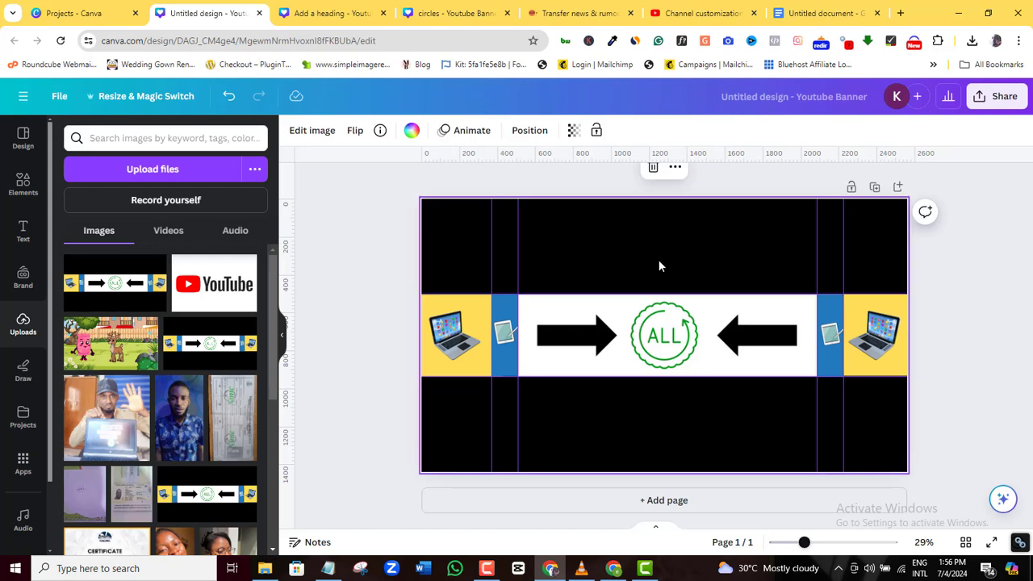
pyautogui.press('Delete')
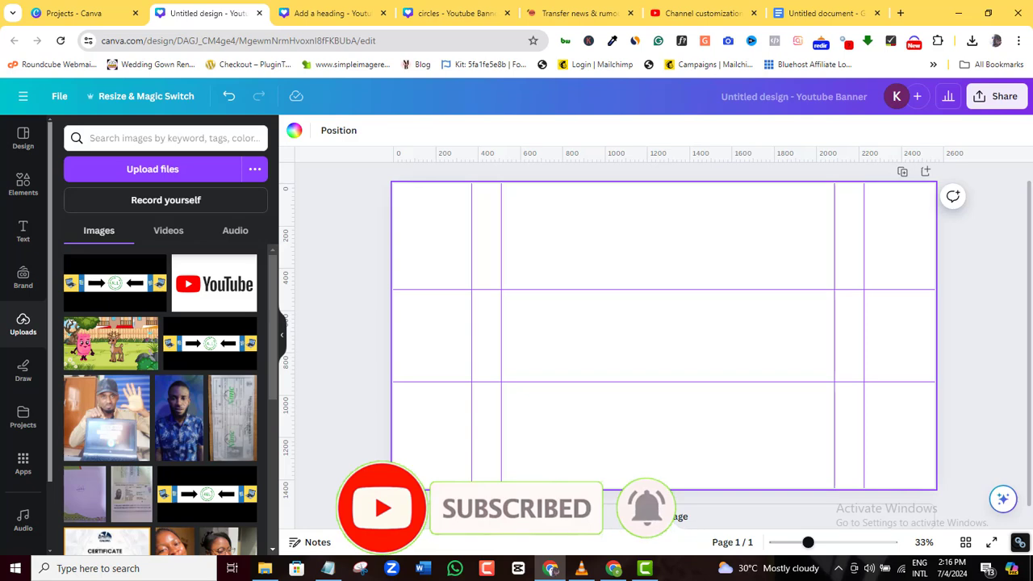
# - Draw three red crosses with the marker side by side in the area above the upper horizontal guide
pyautogui.moveTo(808, 543); pyautogui.dragTo(813, 545)
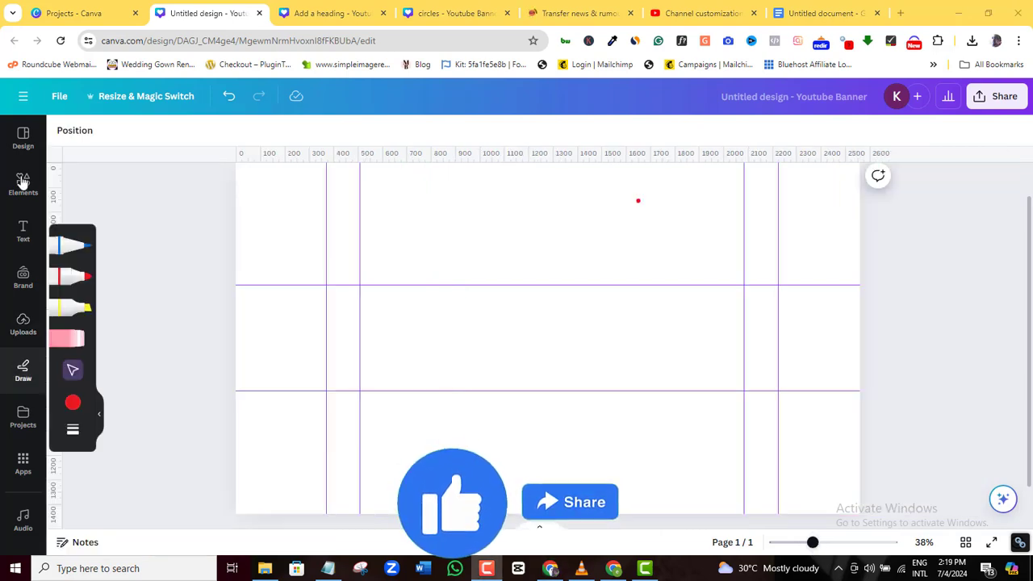
pyautogui.click(23, 182)
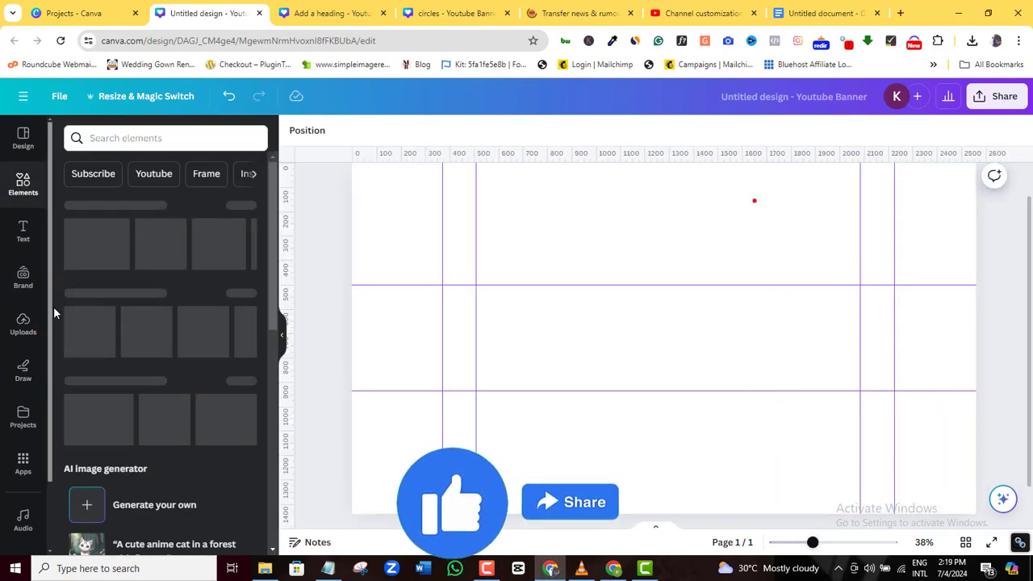
pyautogui.click(22, 374)
pyautogui.click(80, 277)
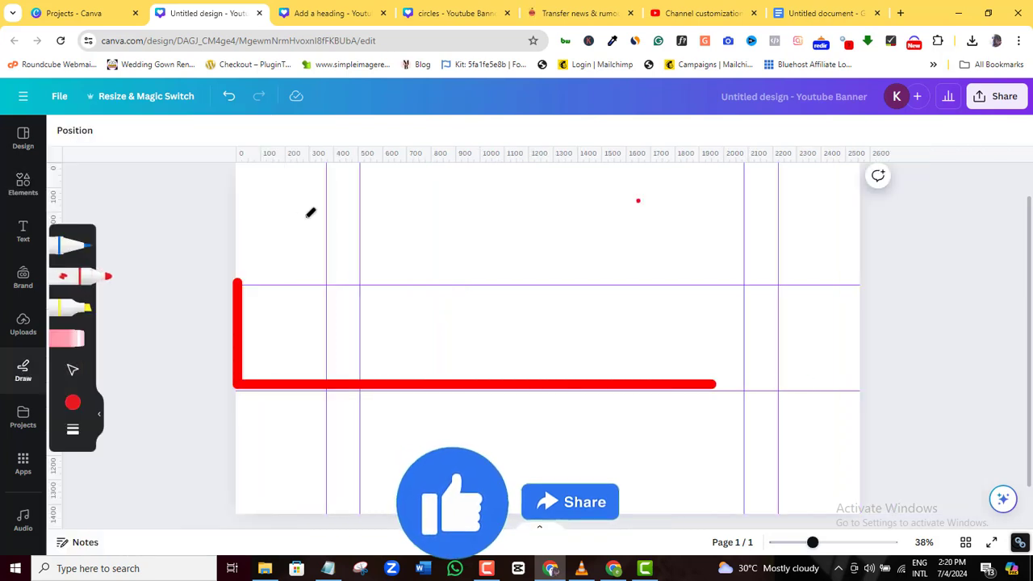
pyautogui.moveTo(288, 204); pyautogui.dragTo(432, 233)
pyautogui.moveTo(410, 182); pyautogui.dragTo(303, 268)
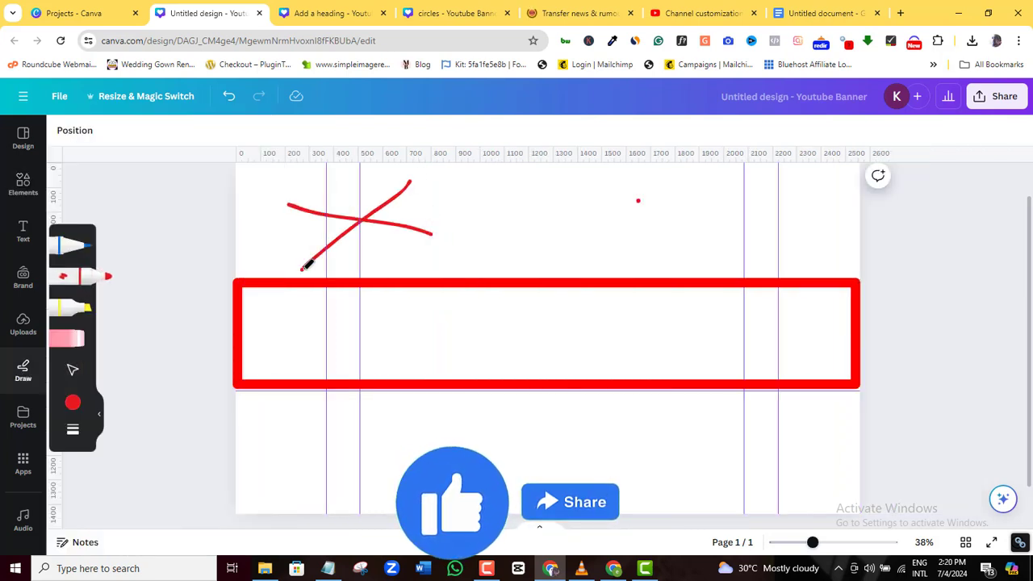
pyautogui.moveTo(477, 191)
pyautogui.mouseDown()
pyautogui.moveTo(635, 239)
pyautogui.moveTo(632, 248)
pyautogui.mouseUp()
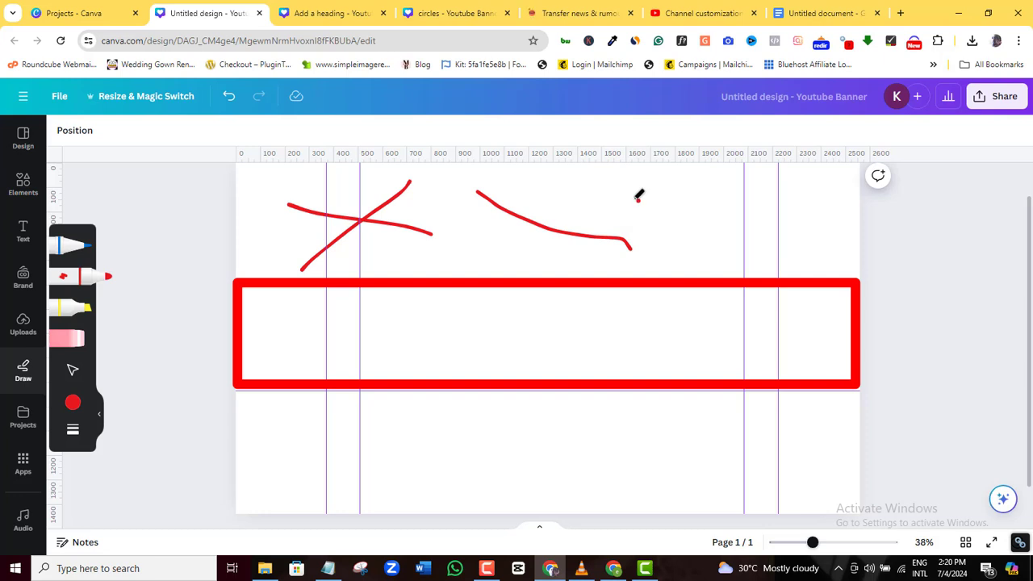
pyautogui.moveTo(620, 189)
pyautogui.mouseDown()
pyautogui.moveTo(512, 244)
pyautogui.moveTo(499, 265)
pyautogui.mouseUp()
pyautogui.moveTo(704, 185); pyautogui.dragTo(859, 233)
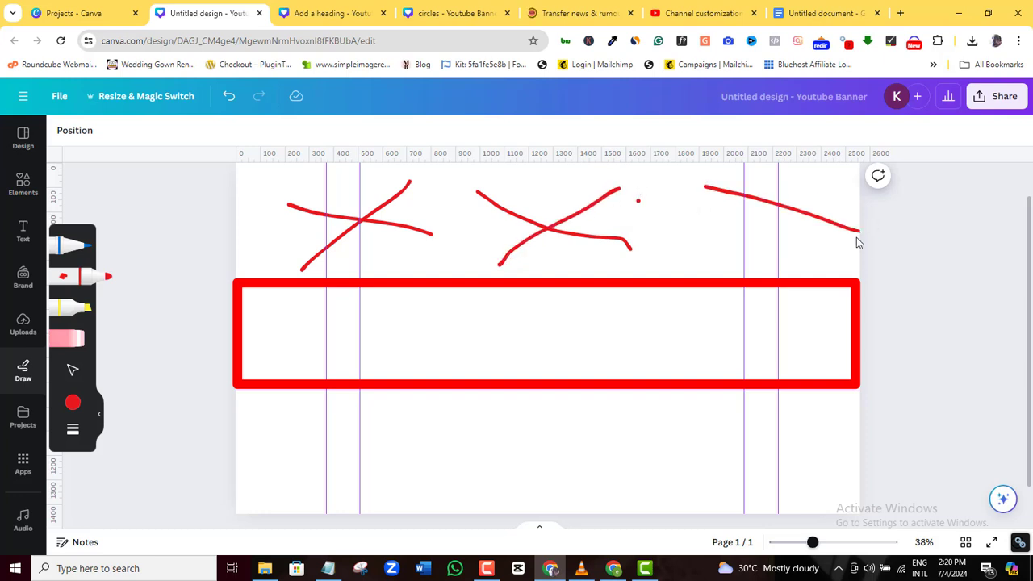
pyautogui.moveTo(825, 178); pyautogui.dragTo(711, 260)
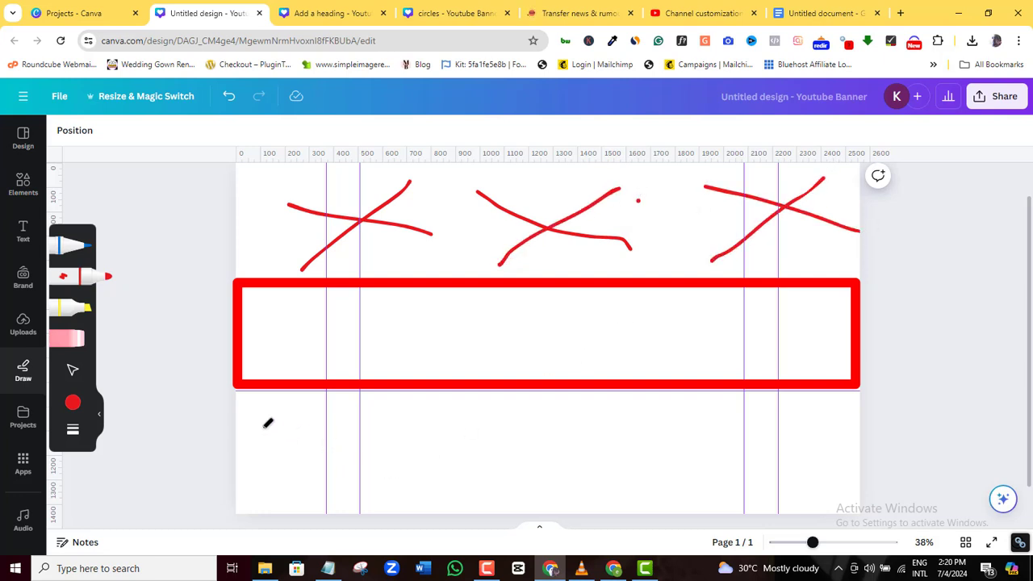
# - Draw three red marker crosses side by side in the area below the lower horizontal guide
pyautogui.moveTo(259, 428); pyautogui.dragTo(401, 492)
pyautogui.moveTo(380, 435); pyautogui.dragTo(263, 488)
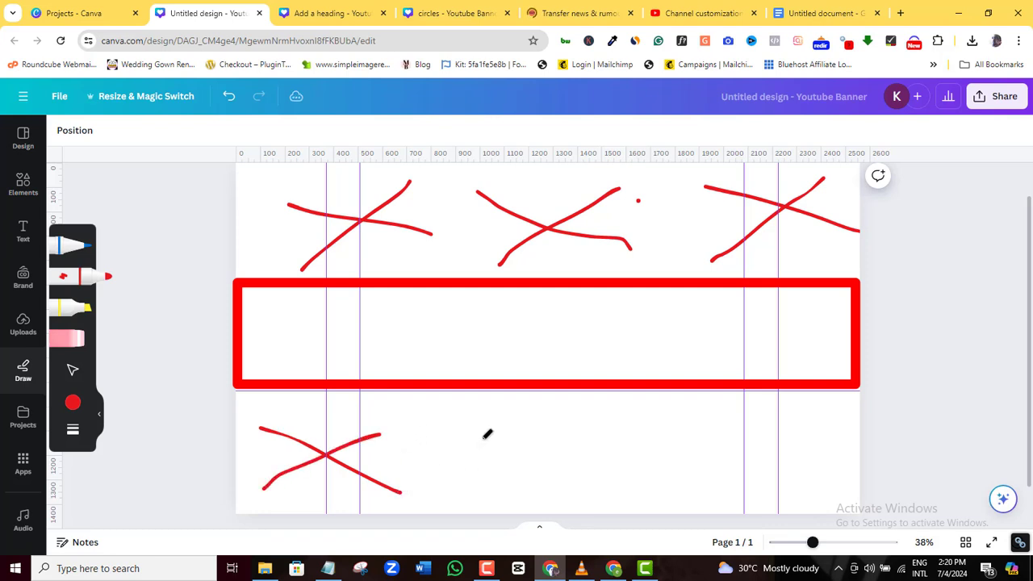
pyautogui.moveTo(482, 440); pyautogui.dragTo(631, 492)
pyautogui.moveTo(611, 441); pyautogui.dragTo(451, 514)
pyautogui.moveTo(677, 462)
pyautogui.mouseDown()
pyautogui.moveTo(808, 461)
pyautogui.moveTo(848, 476)
pyautogui.mouseUp()
pyautogui.moveTo(831, 410); pyautogui.dragTo(675, 504)
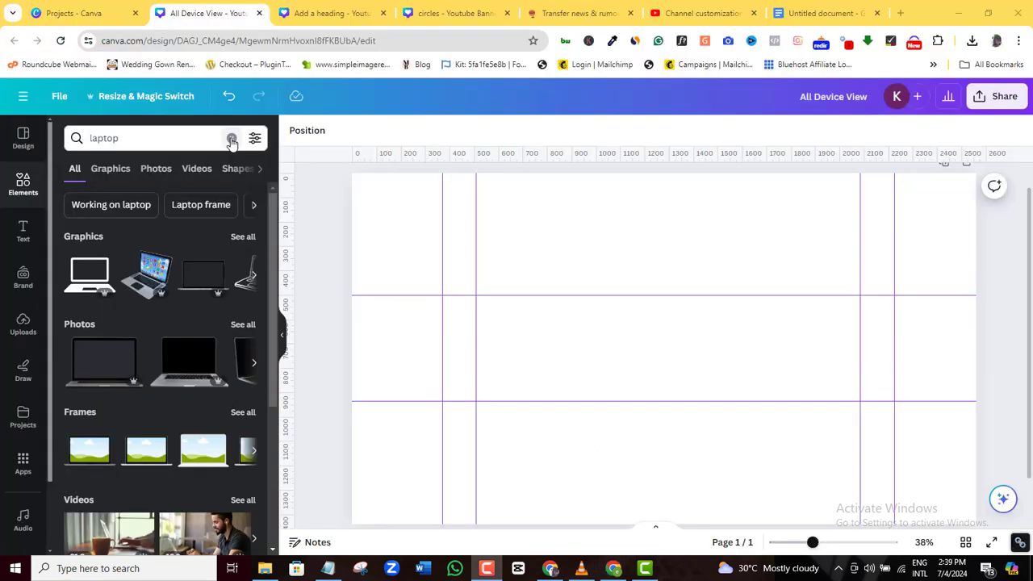
# - Search the elements for "grey background" and restrict the results to photos
pyautogui.click(231, 138)
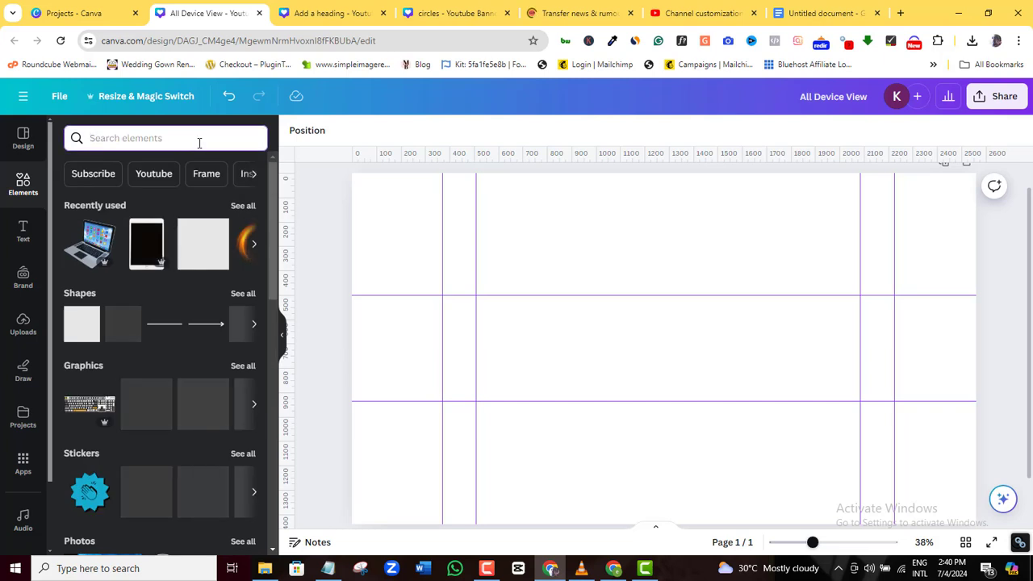
pyautogui.click(21, 196)
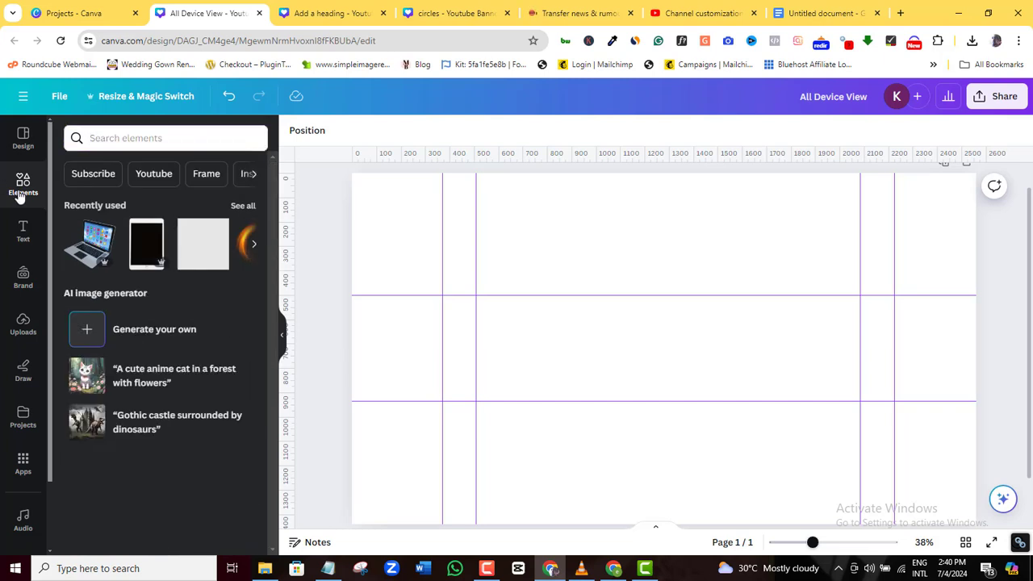
pyautogui.click(127, 138)
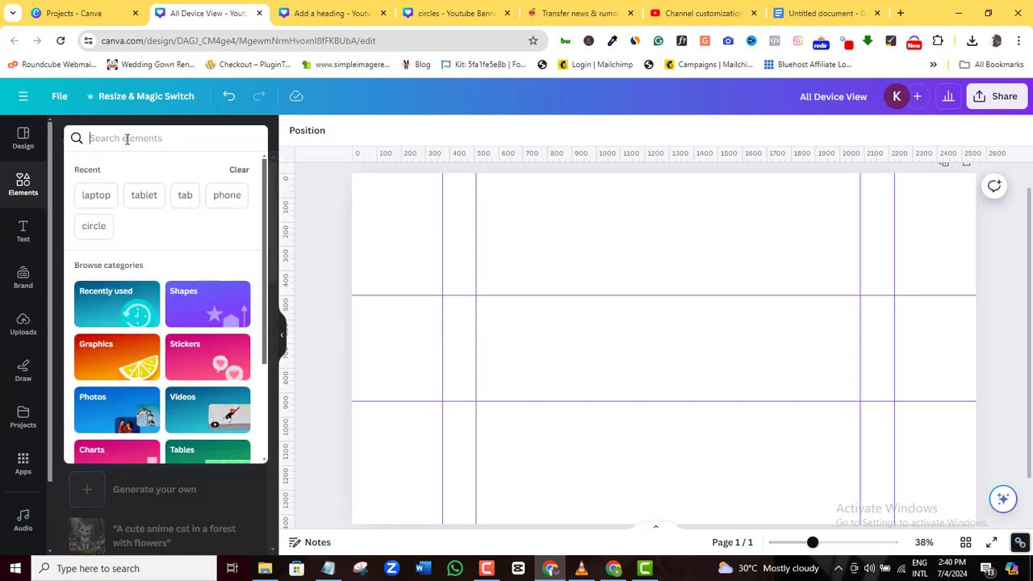
pyautogui.write('grey ')
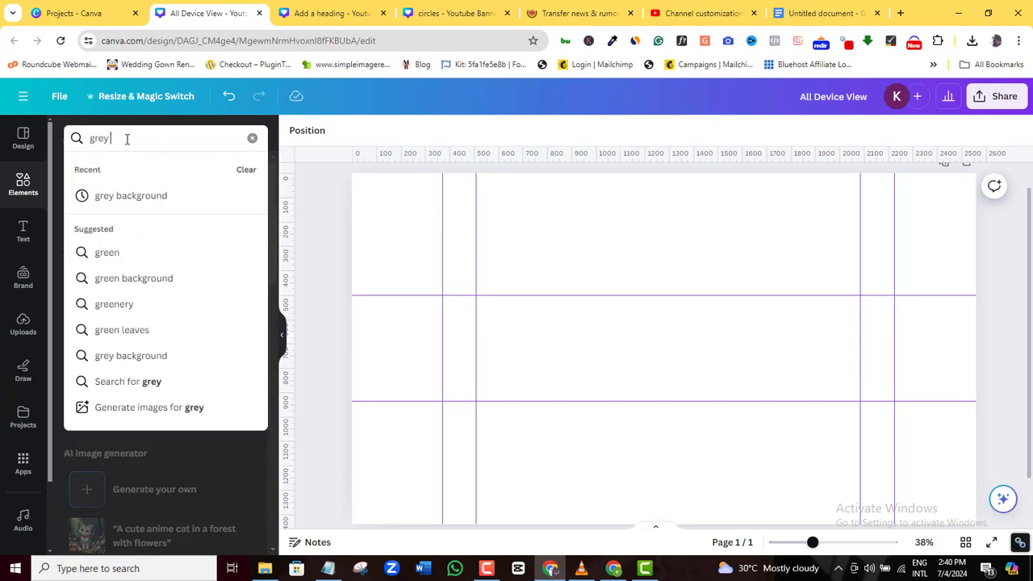
pyautogui.write('backg')
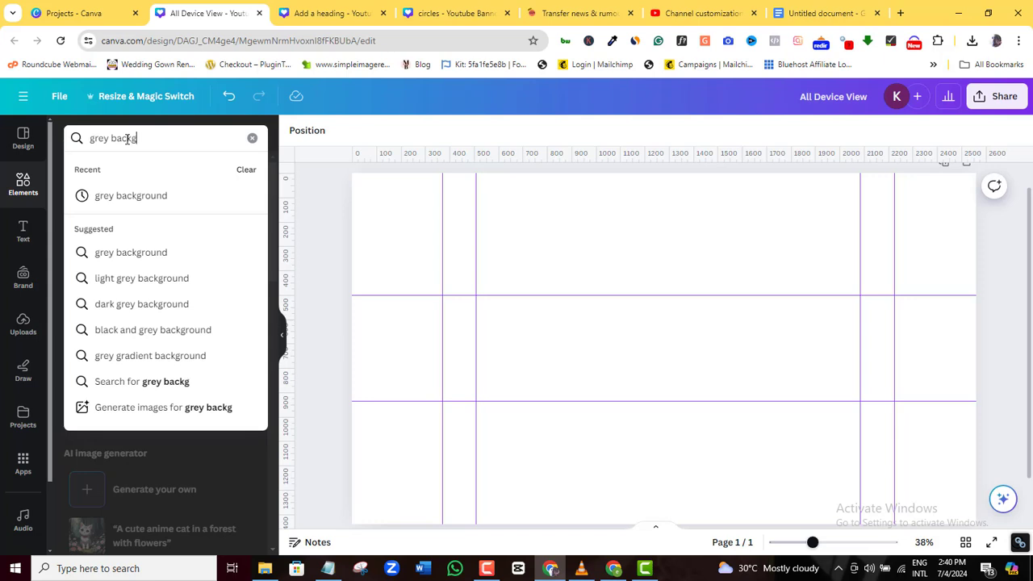
pyautogui.write('round')
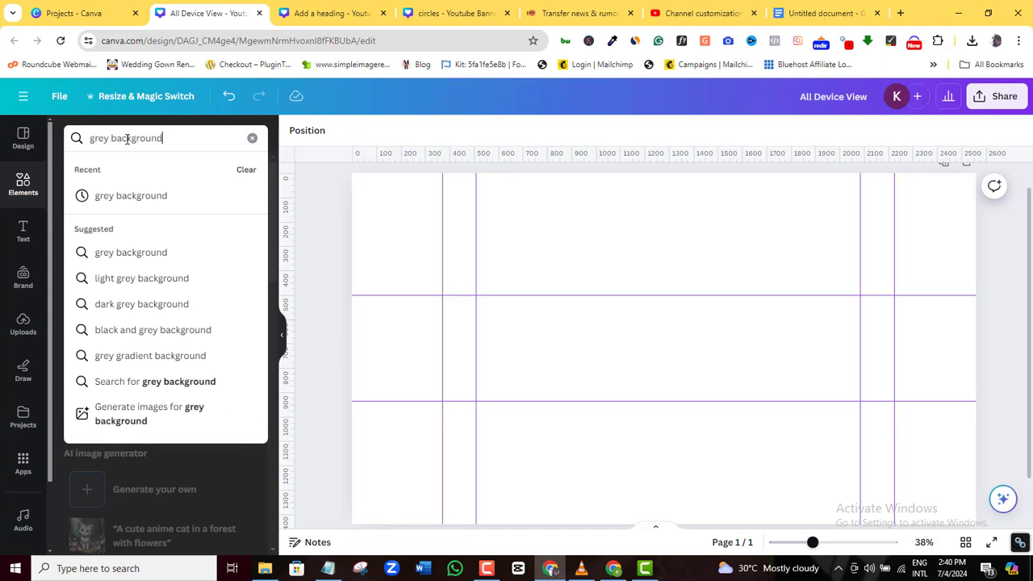
pyautogui.press('Return')
pyautogui.click(156, 167)
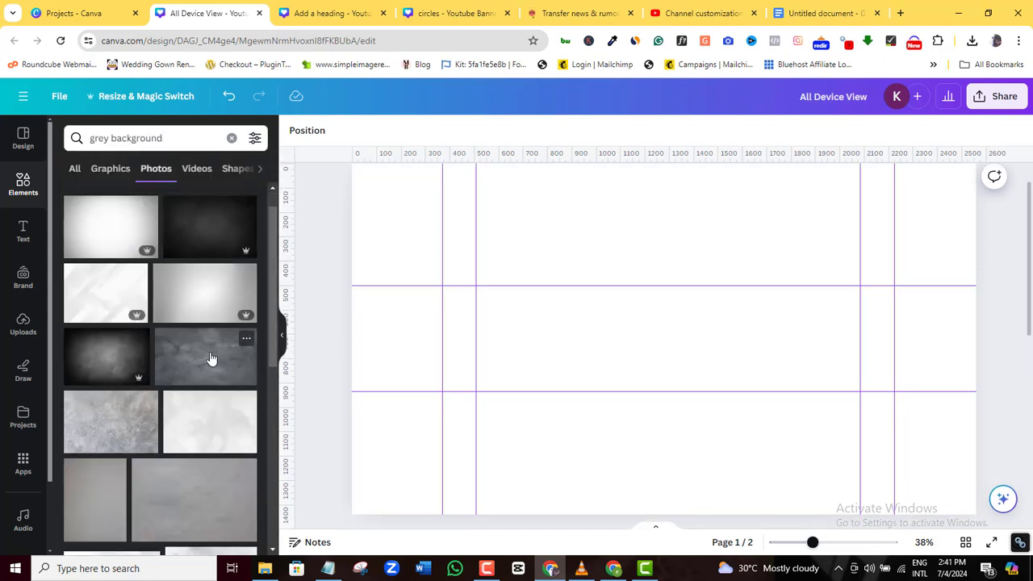
# - Add the dark grey textured photo and resize it to fill the full-width band between the two horizontal guides
pyautogui.click(210, 357)
pyautogui.moveTo(664, 194); pyautogui.dragTo(669, 285)
pyautogui.moveTo(415, 380); pyautogui.dragTo(351, 380)
pyautogui.moveTo(914, 382); pyautogui.dragTo(976, 385)
pyautogui.moveTo(665, 481); pyautogui.dragTo(662, 392)
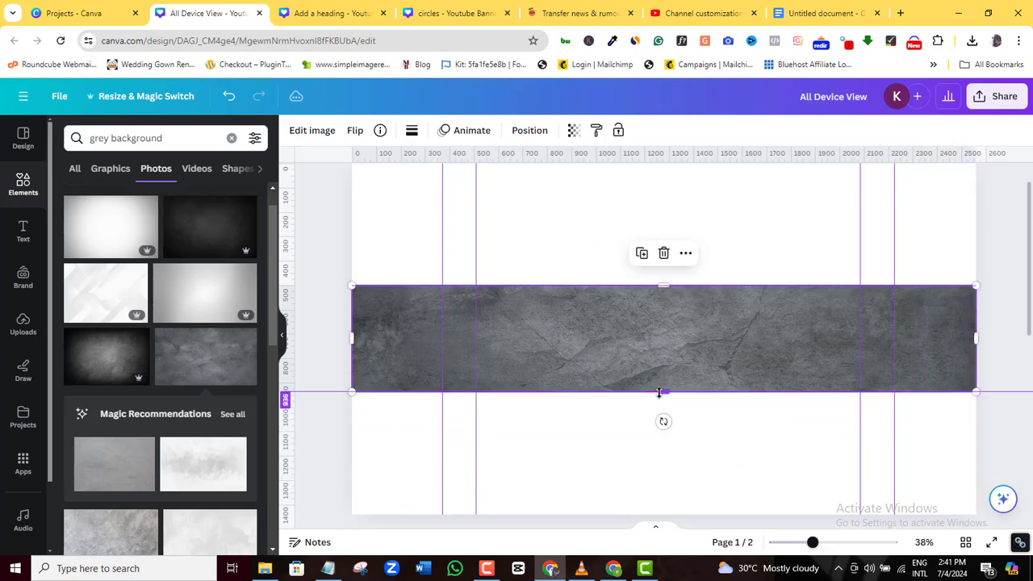
pyautogui.click(995, 220)
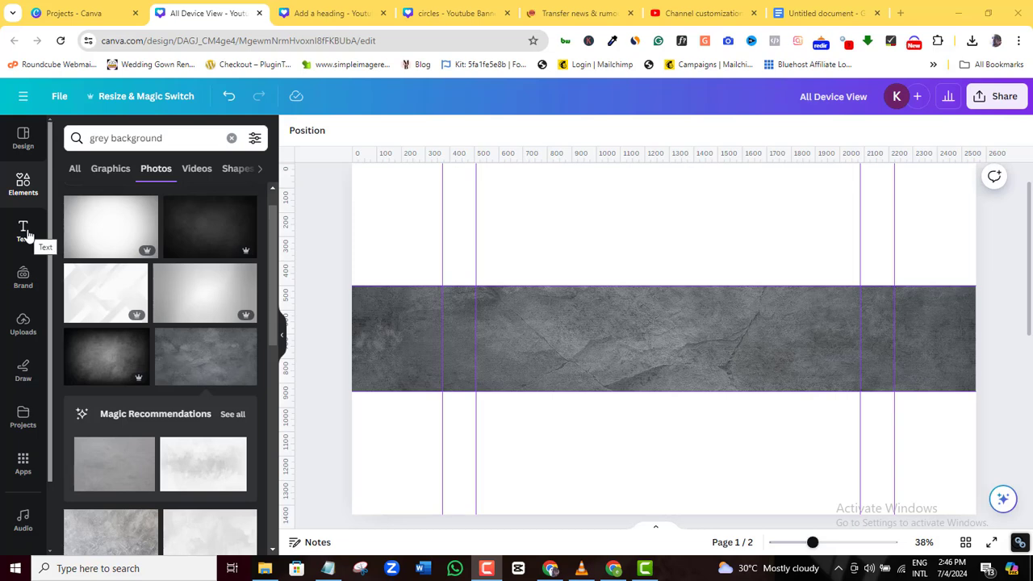
# - Add a heading reading "Animal Love" in the middle of the grey band
pyautogui.click(23, 231)
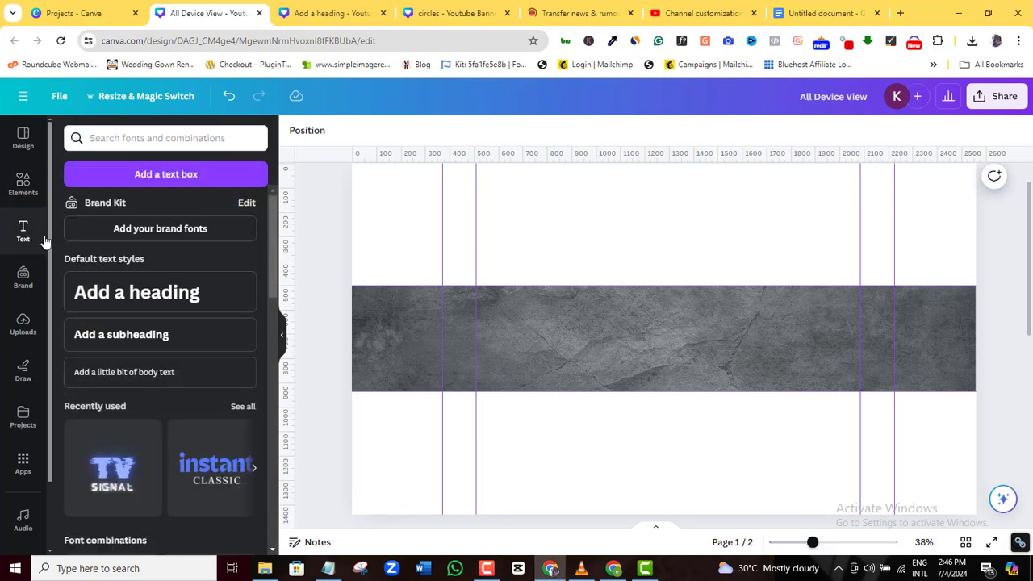
pyautogui.click(118, 300)
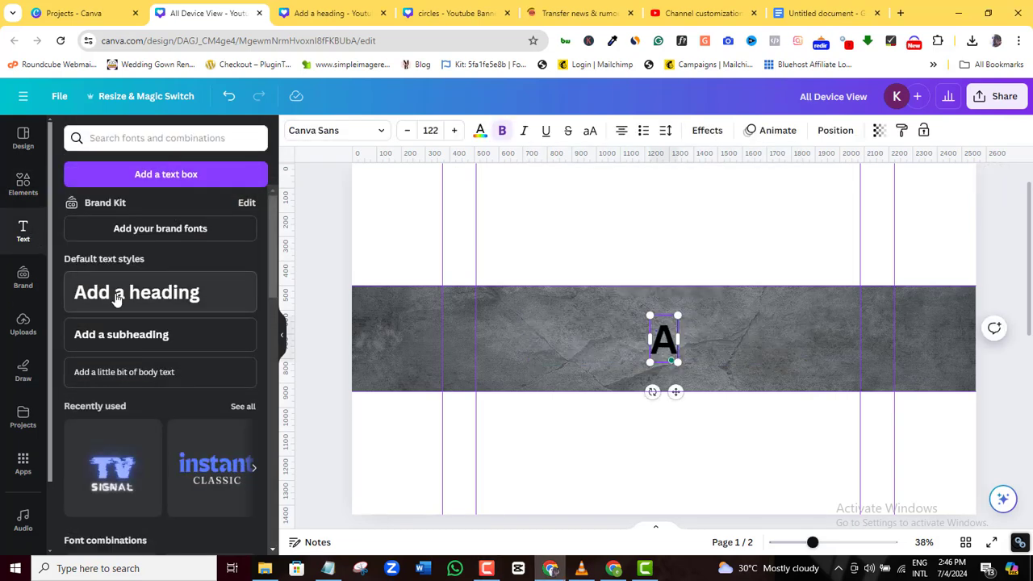
pyautogui.write('Anima')
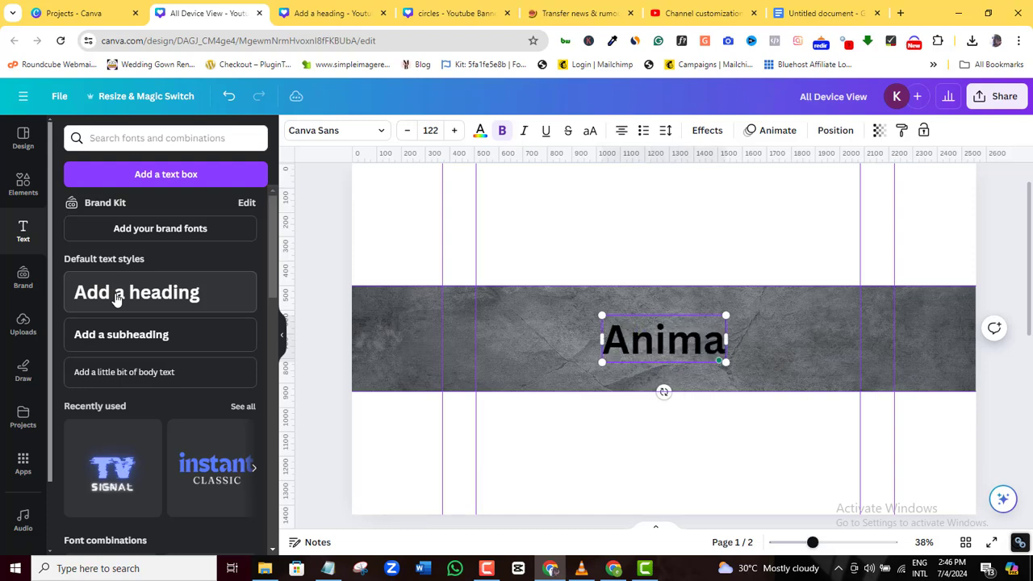
pyautogui.write('l Love')
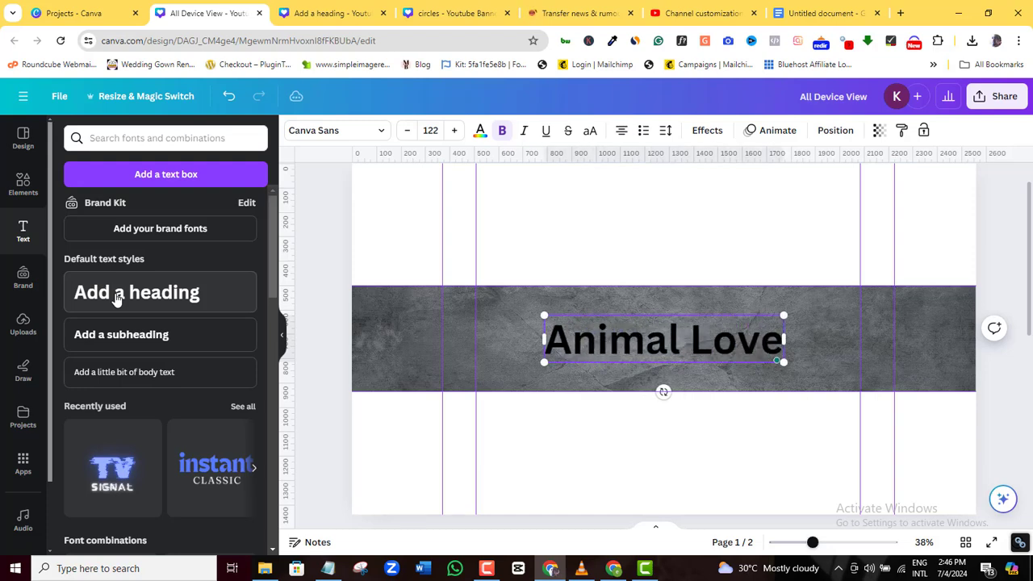
pyautogui.click(541, 229)
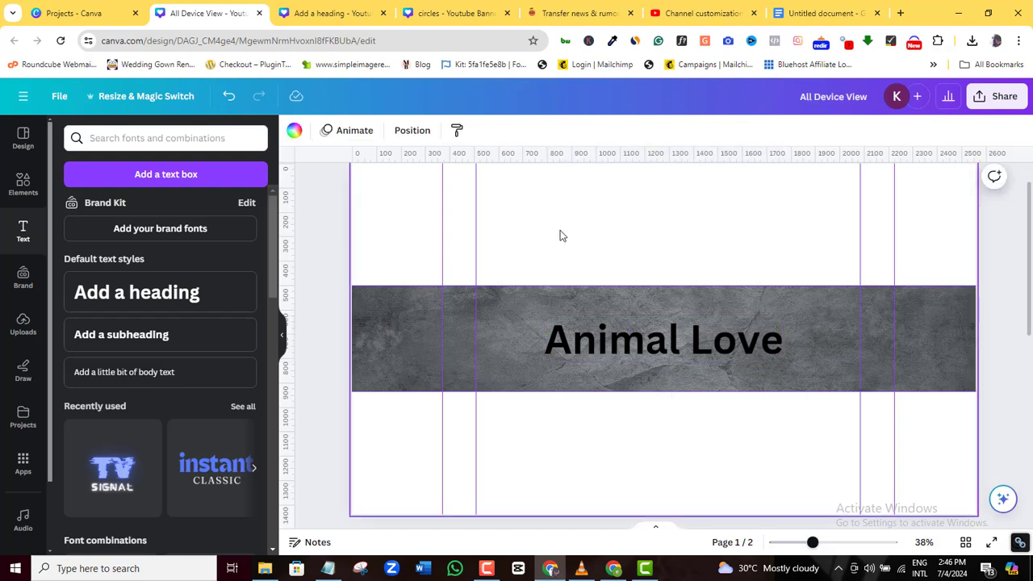
# - Open the font choices for the "Animal Love" heading and browse the recently used fonts
pyautogui.click(675, 342)
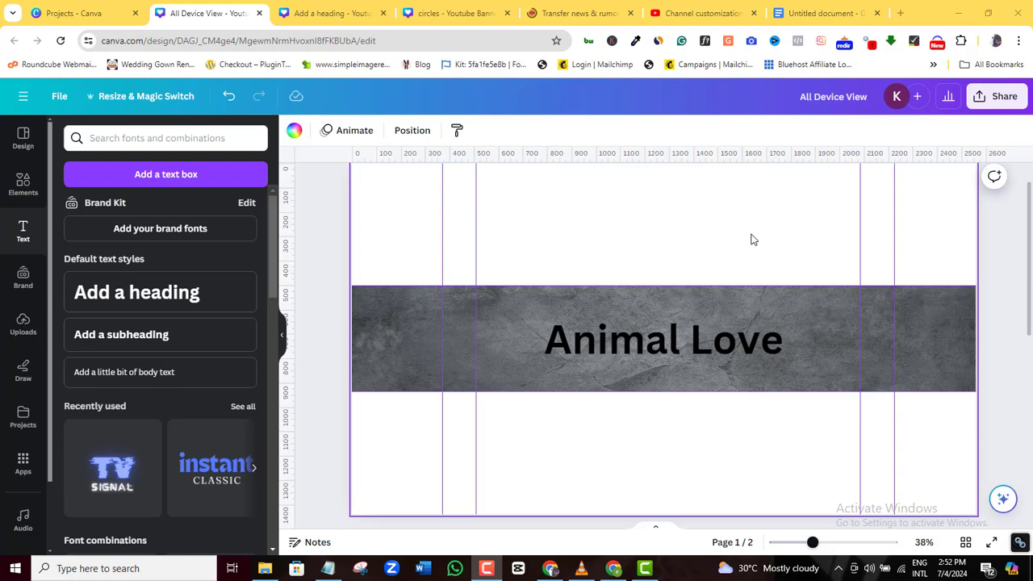
pyautogui.click(670, 341)
pyautogui.click(381, 132)
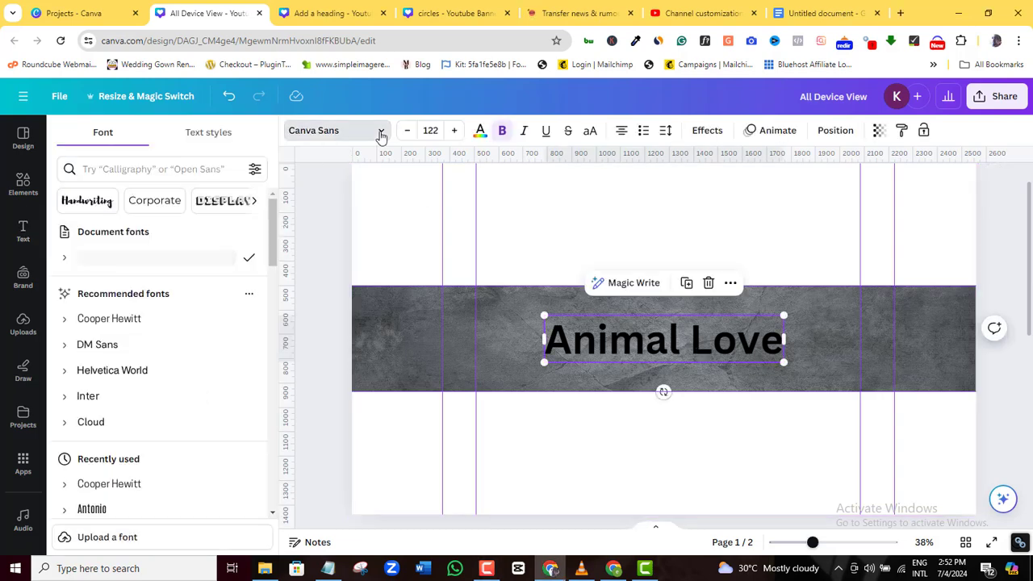
pyautogui.scroll(-5, 273, 235)
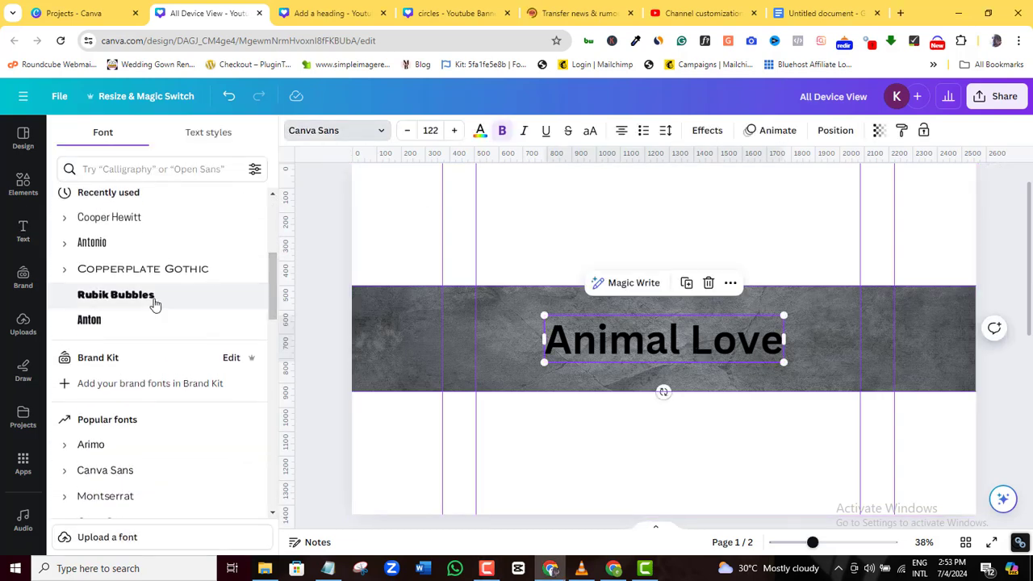